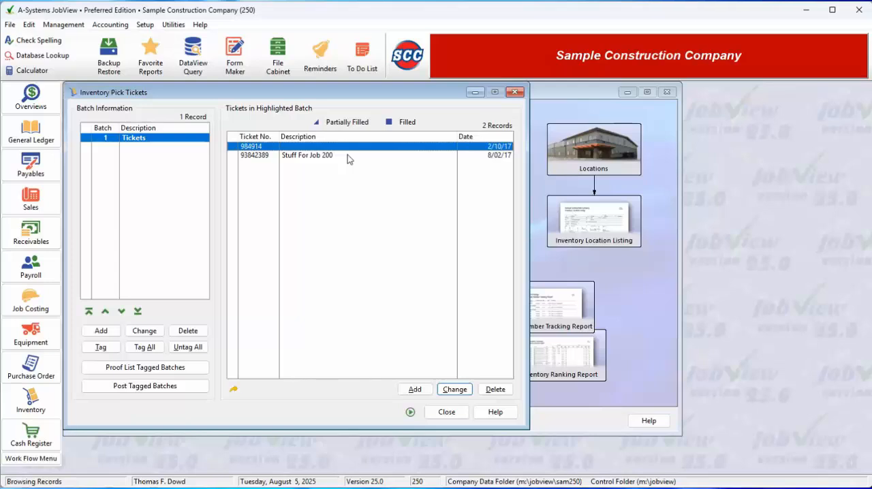
# Add a pick ticket numbered 11420 with the description "Items For Job 200" to the Tickets batch.
pyautogui.click(416, 391)
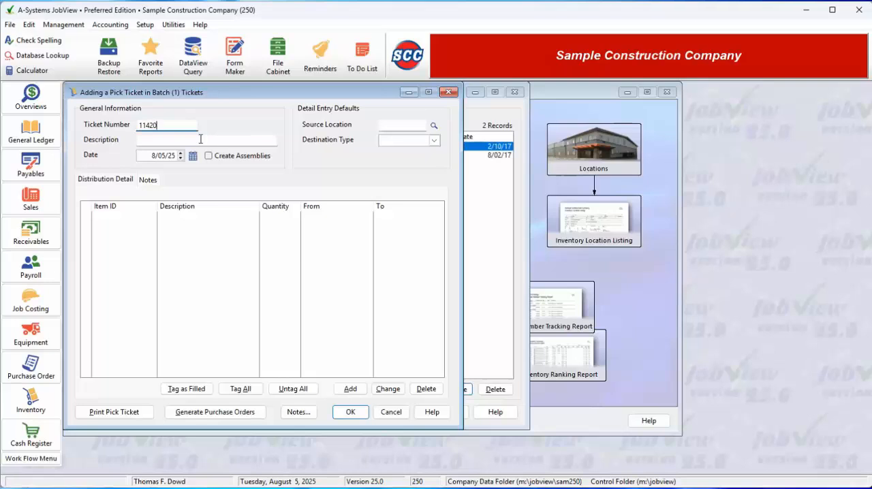
pyautogui.click(200, 139)
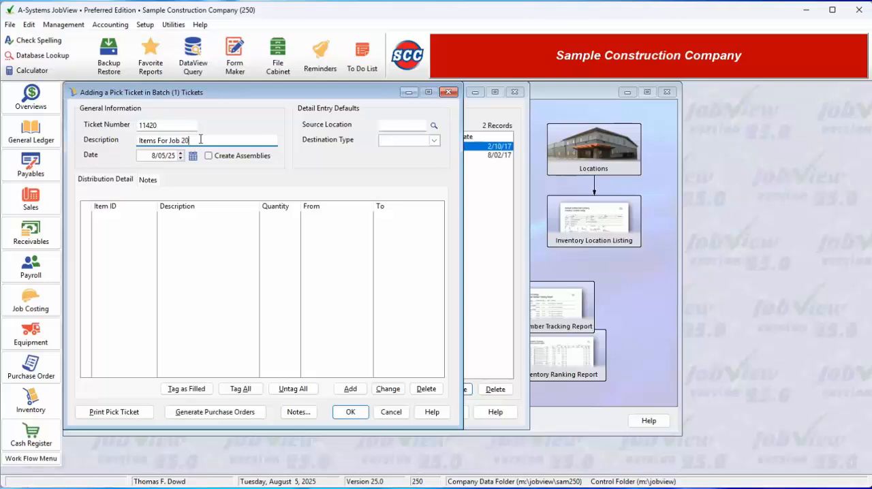
pyautogui.press('Tab')
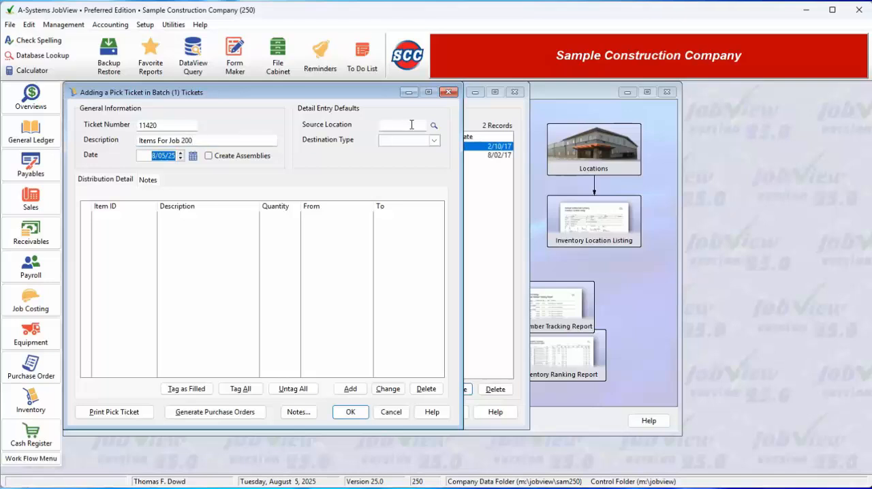
pyautogui.click(409, 126)
pyautogui.click(434, 126)
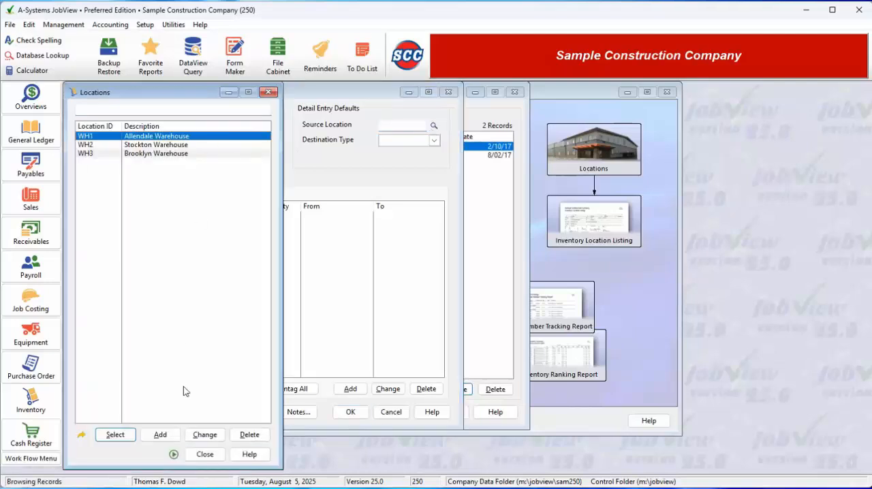
pyautogui.click(204, 453)
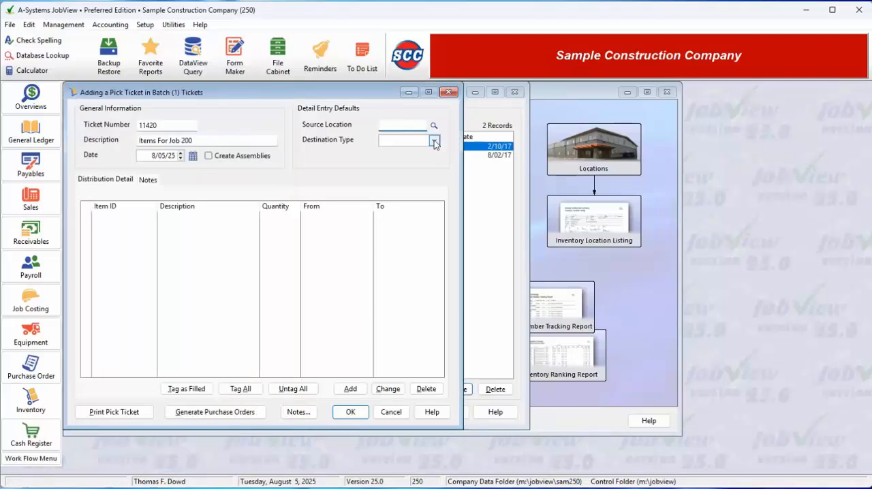
# Set the ticket's detail entry defaults to destination type Job and Job ID 200.
pyautogui.click(434, 140)
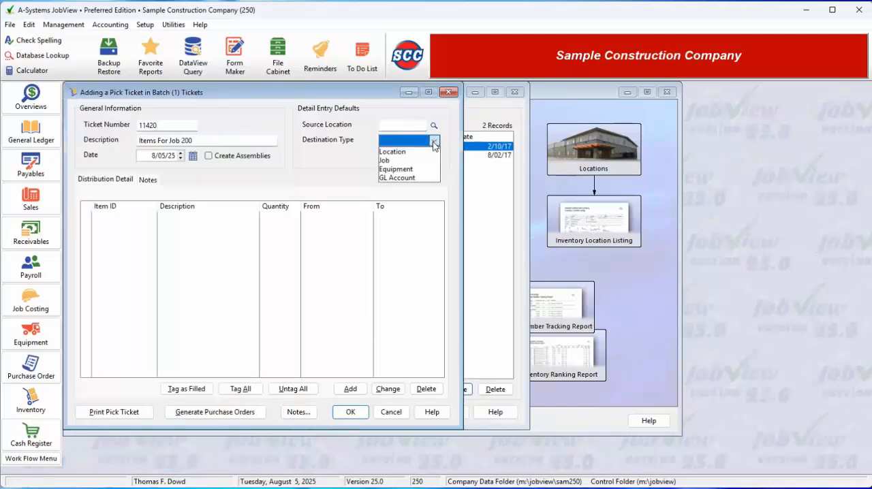
pyautogui.click(405, 160)
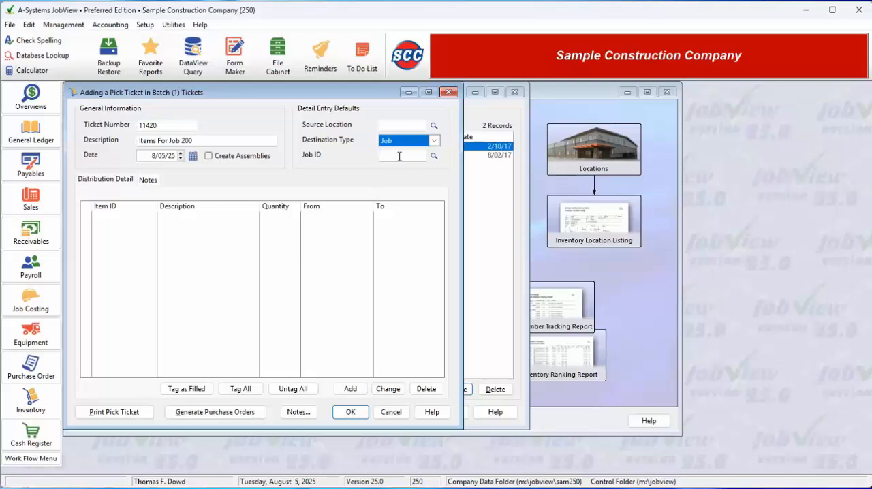
pyautogui.click(407, 158)
# Start a ticket detail line for item 0108, Pipe Dynathread 1", with a quantity of 100.
pyautogui.click(351, 390)
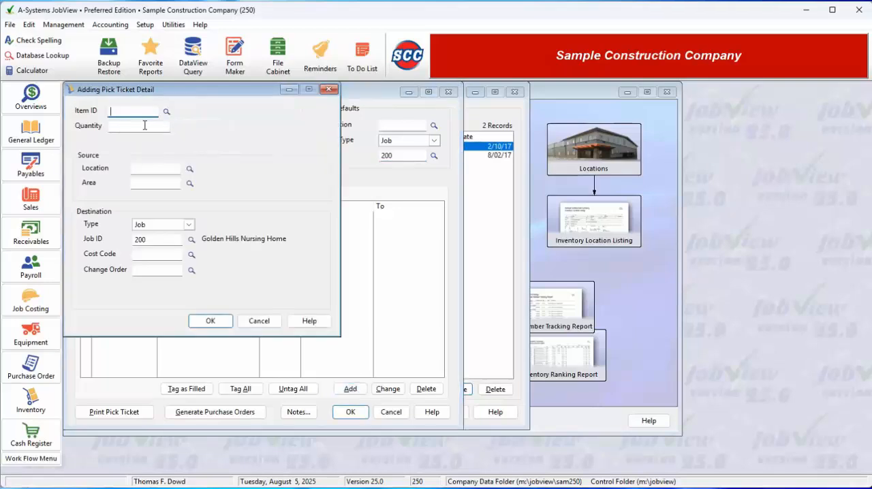
pyautogui.click(166, 111)
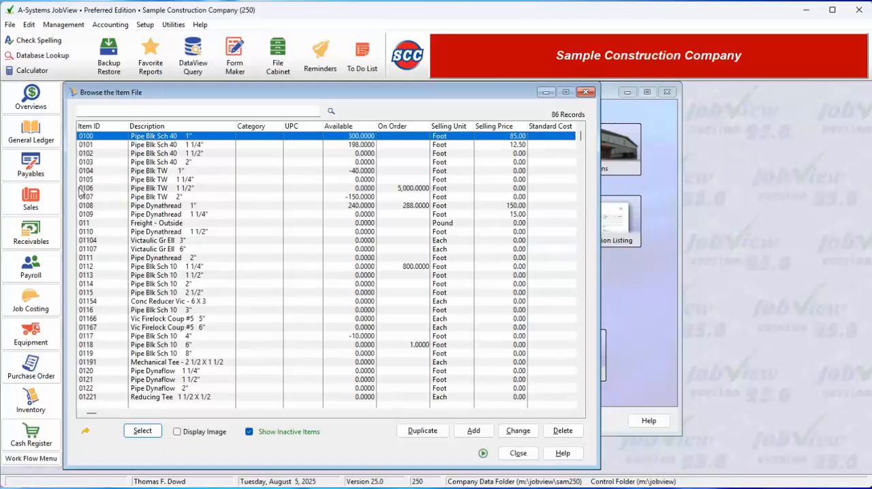
pyautogui.click(92, 206)
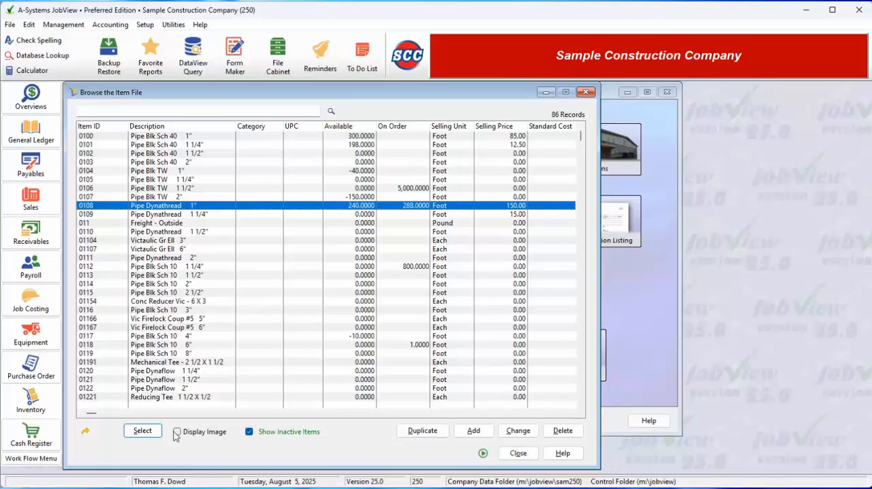
pyautogui.click(142, 430)
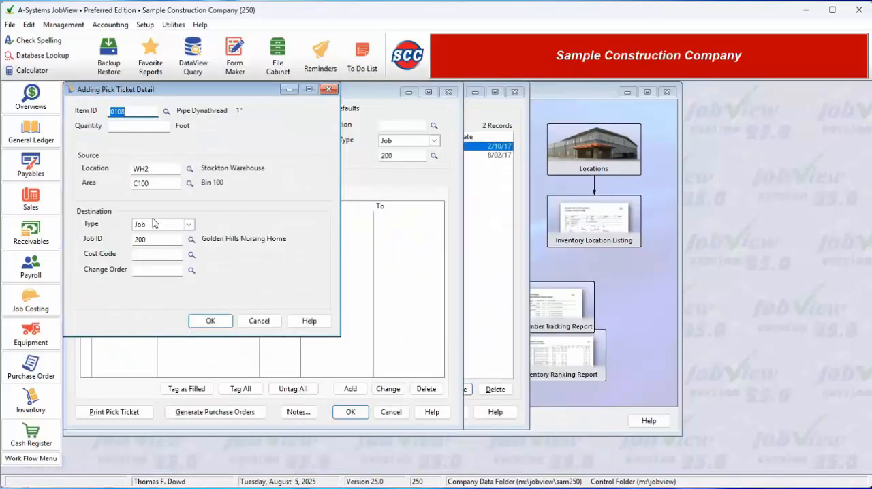
pyautogui.press('Tab')
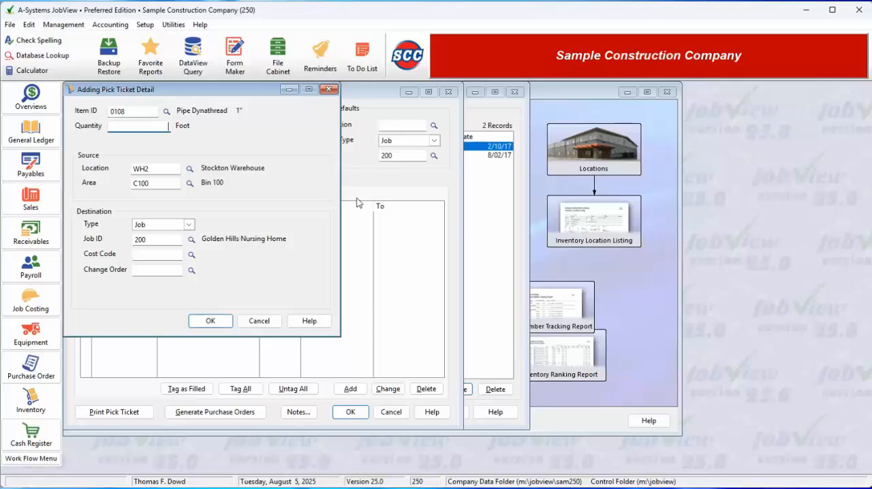
pyautogui.write('100')
pyautogui.press('Tab')
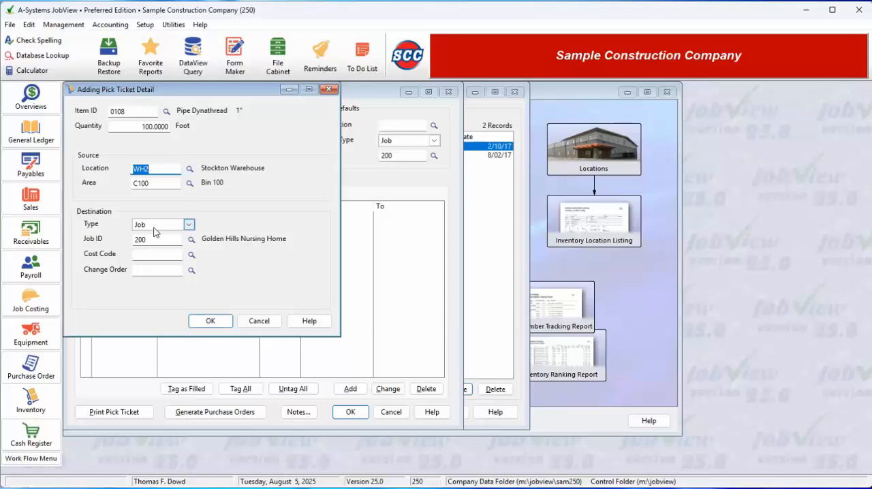
# Assign cost code 03311M to the detail line and try the Location destination type.
pyautogui.click(192, 256)
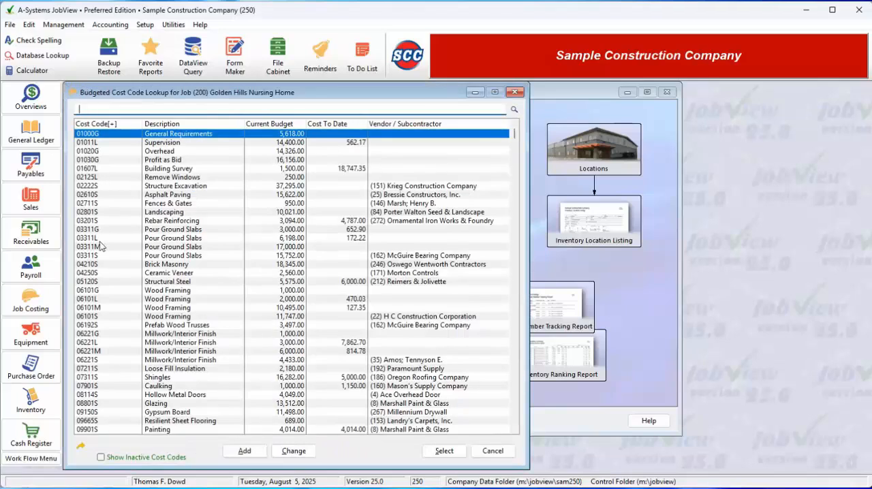
pyautogui.doubleClick(100, 246)
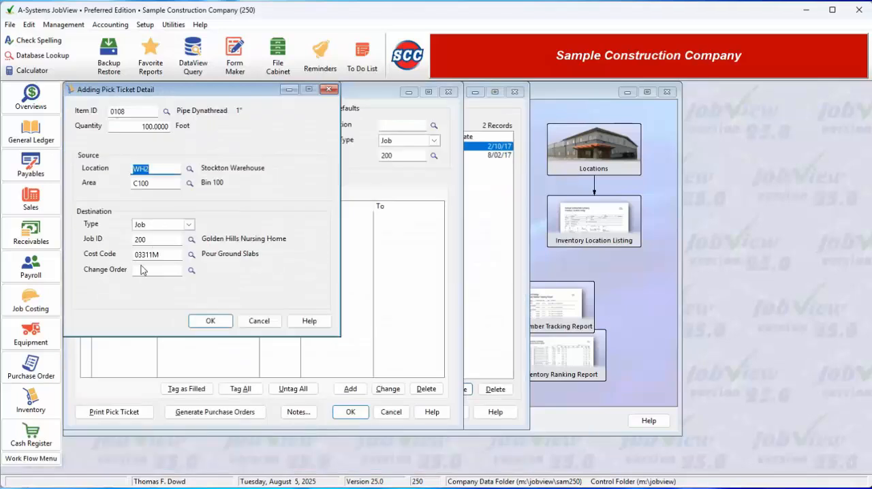
pyautogui.click(188, 224)
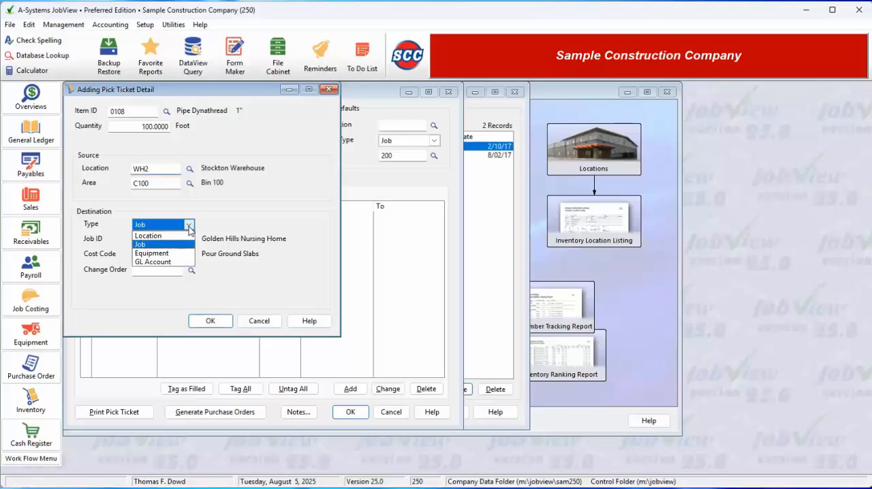
pyautogui.click(164, 237)
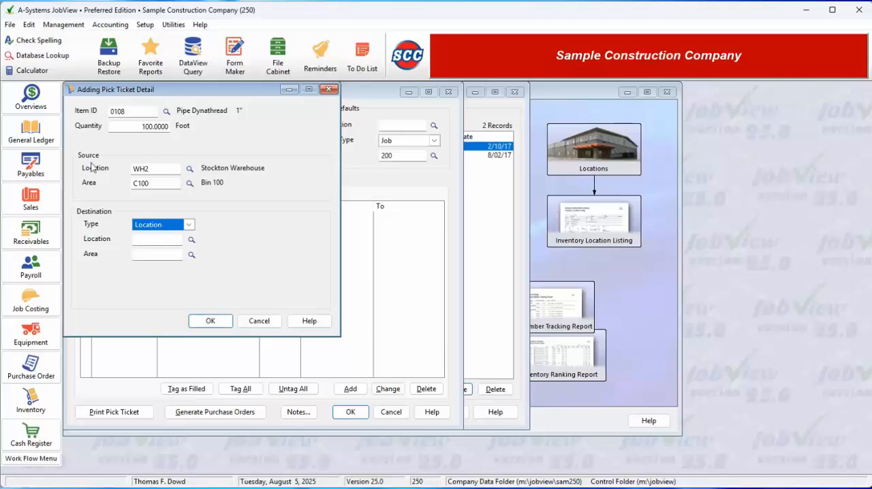
# Return the detail line's destination type to Job and re-enter Job ID 200.
pyautogui.click(189, 225)
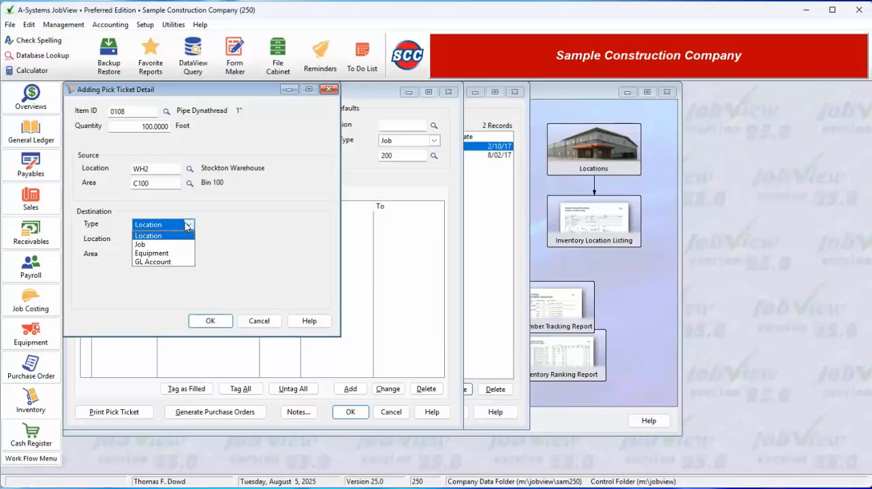
pyautogui.click(142, 243)
pyautogui.click(210, 323)
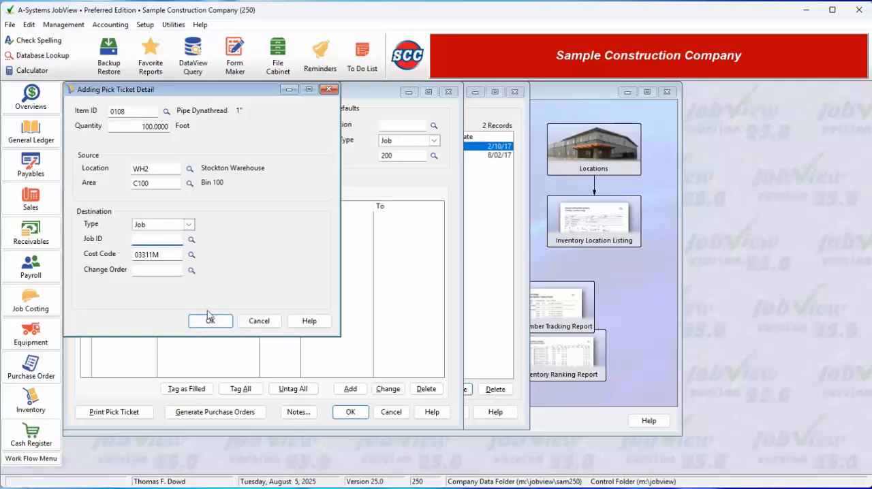
pyautogui.write('200')
pyautogui.press('Tab')
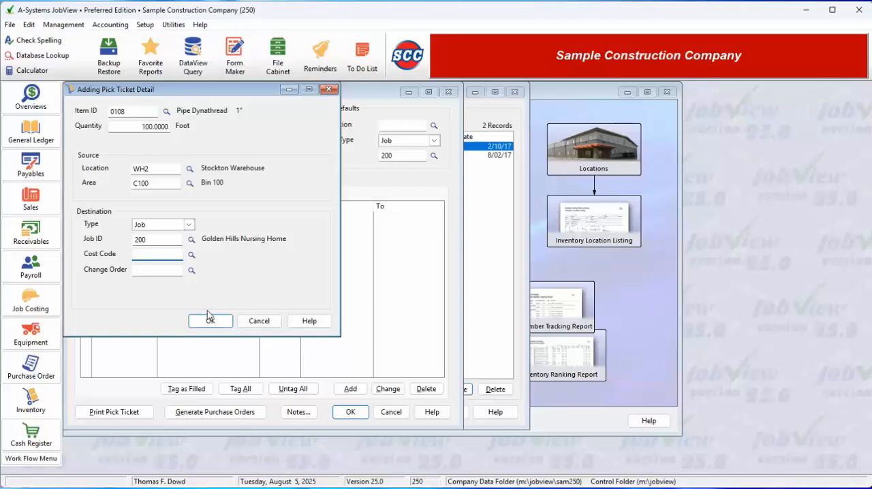
pyautogui.click(208, 319)
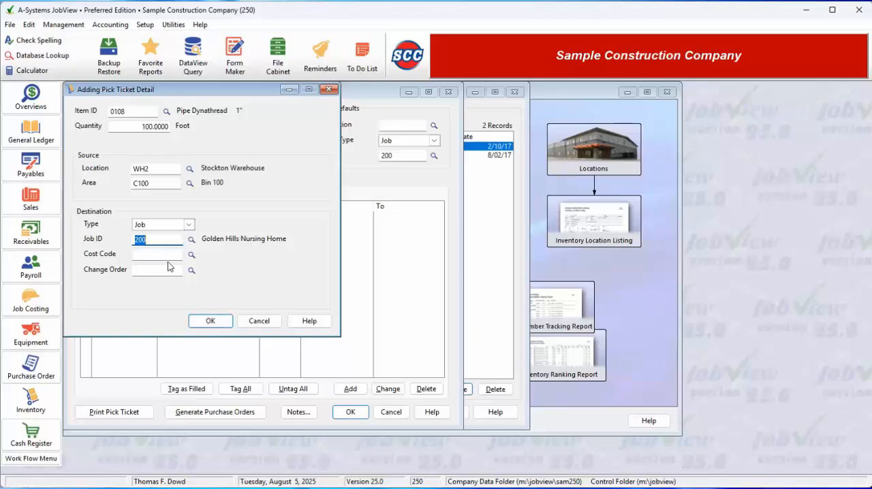
# Assign cost code 03311M, Pour Ground Slabs, to the item 0108 line and save the line.
pyautogui.click(192, 254)
pyautogui.click(116, 247)
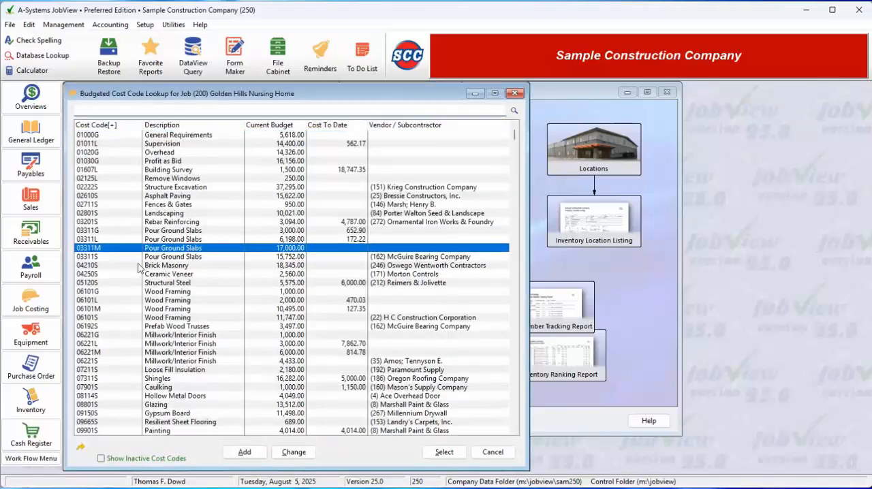
pyautogui.press('Return')
pyautogui.click(215, 324)
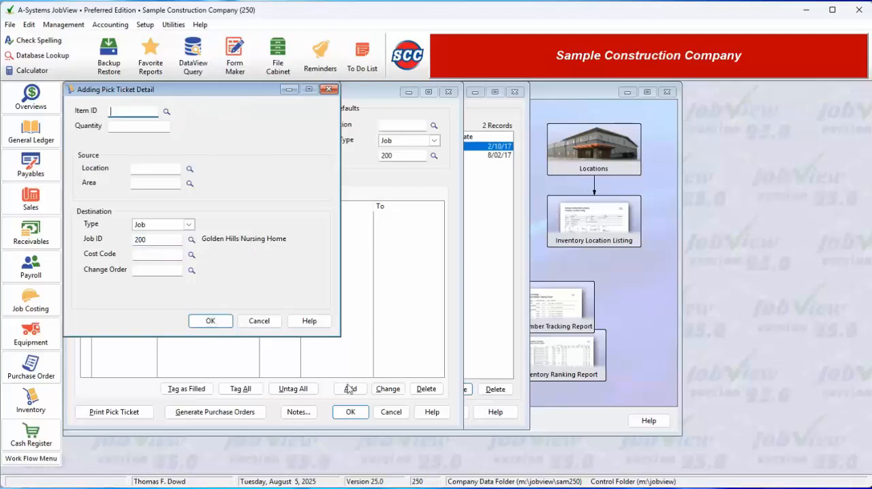
# Try to pick 20 feet of item 0110, Pipe Dynathread 1 1/2", decline the negative quantity, and discard the detail line.
pyautogui.click(166, 112)
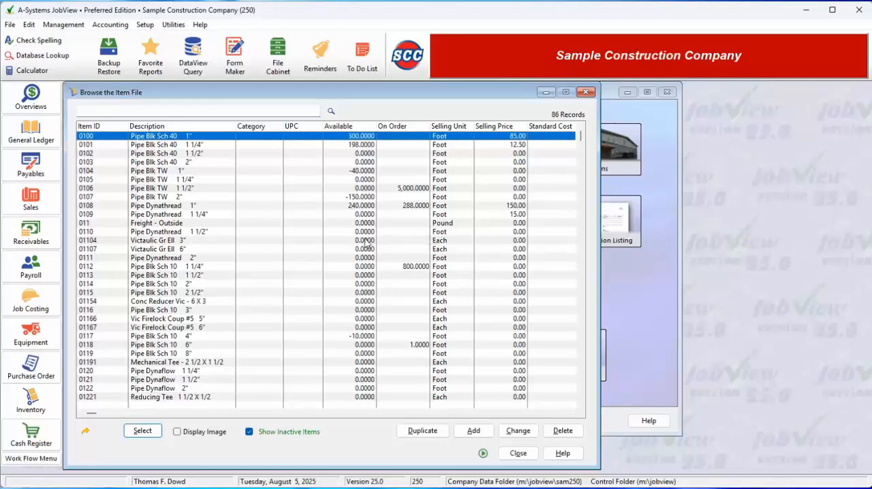
pyautogui.click(96, 233)
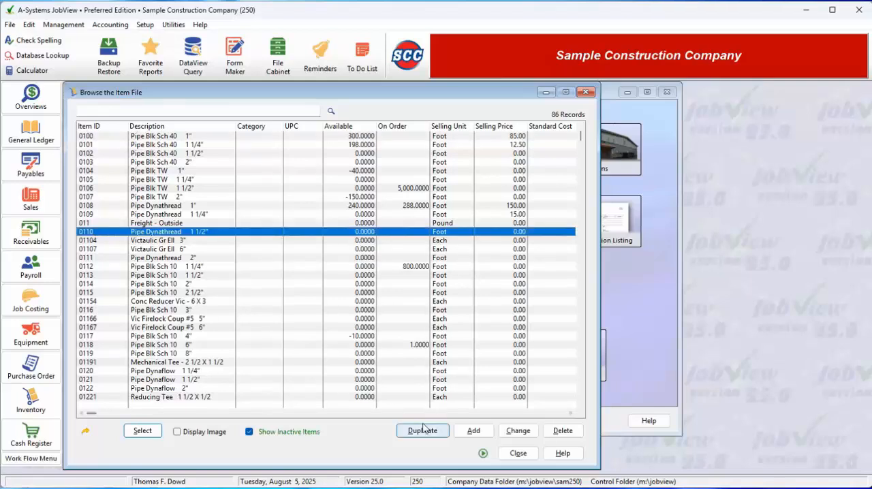
pyautogui.click(143, 432)
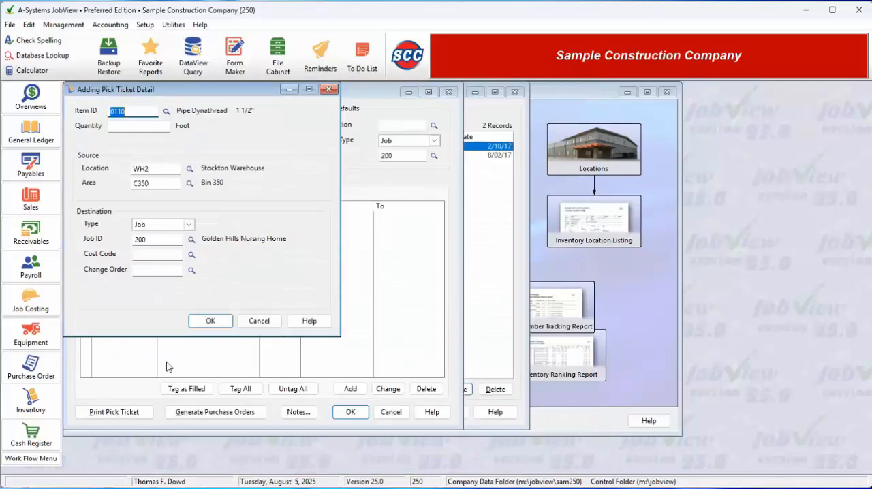
pyautogui.click(155, 127)
pyautogui.write('20')
pyautogui.press('Tab')
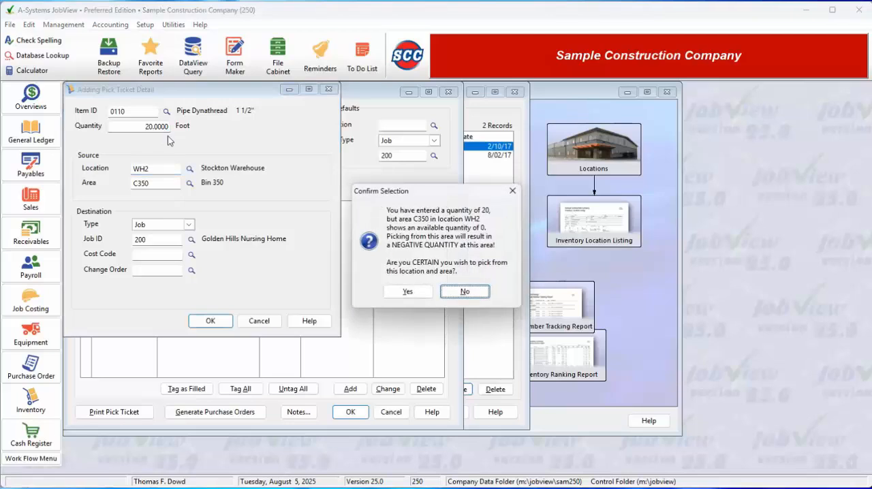
pyautogui.click(465, 291)
pyautogui.click(259, 321)
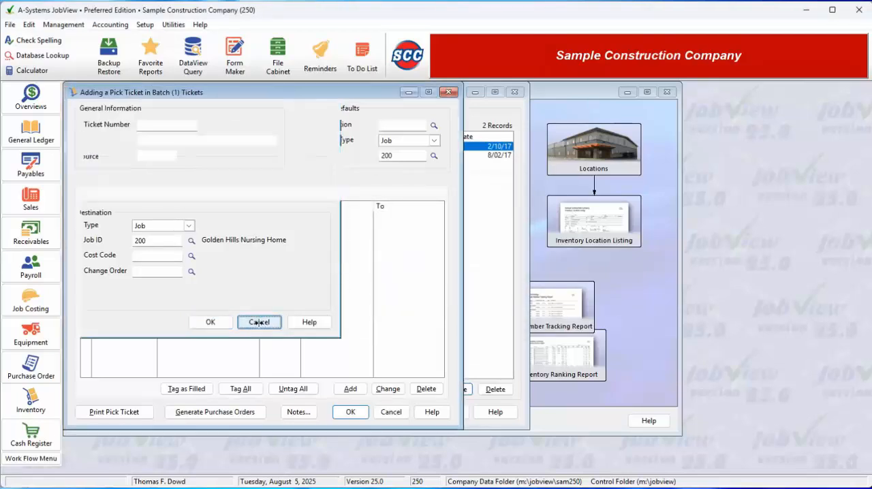
# Save pick ticket 11420 and leave ticket entry without adding another ticket.
pyautogui.click(351, 412)
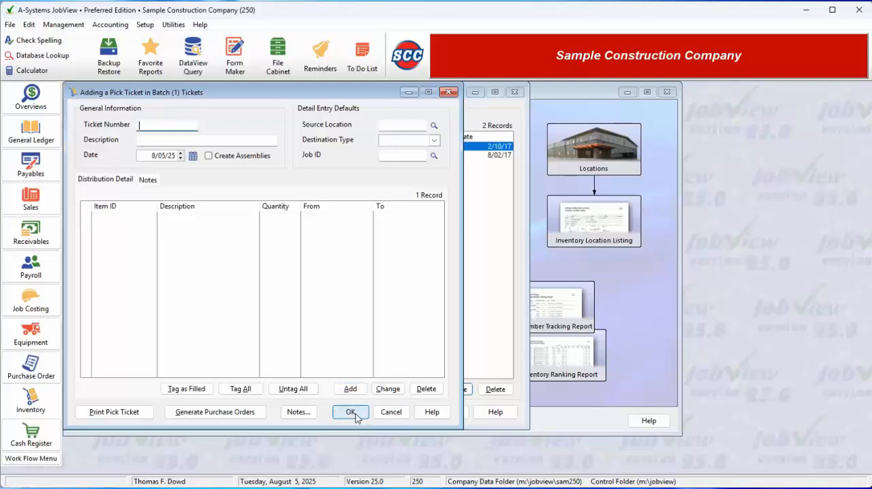
pyautogui.click(390, 413)
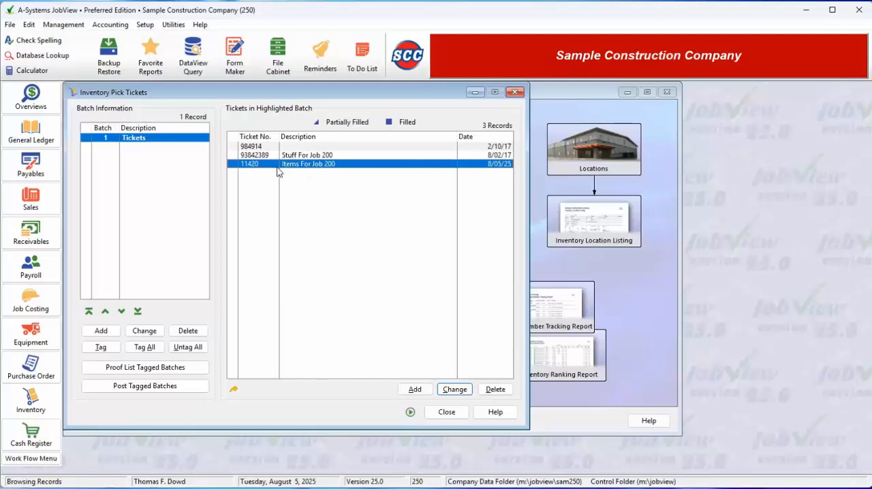
# Tag the Tickets batch, preview its proof listing, and close the preview.
pyautogui.click(83, 140)
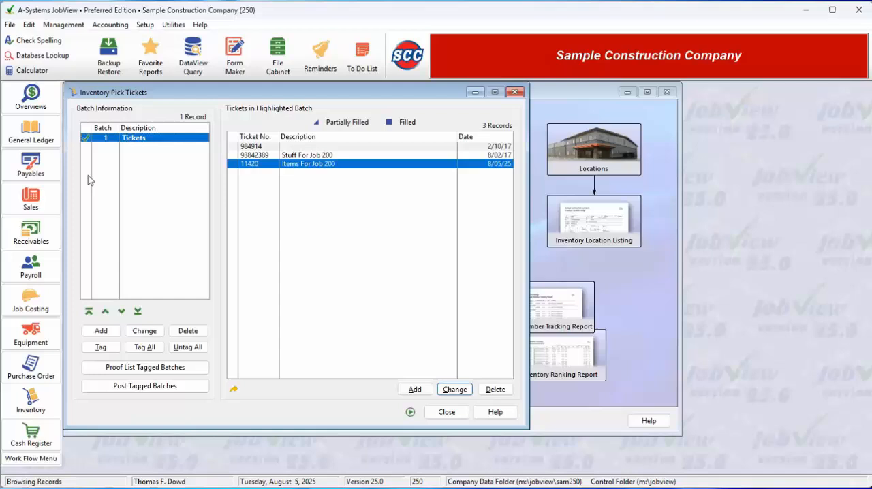
pyautogui.click(126, 368)
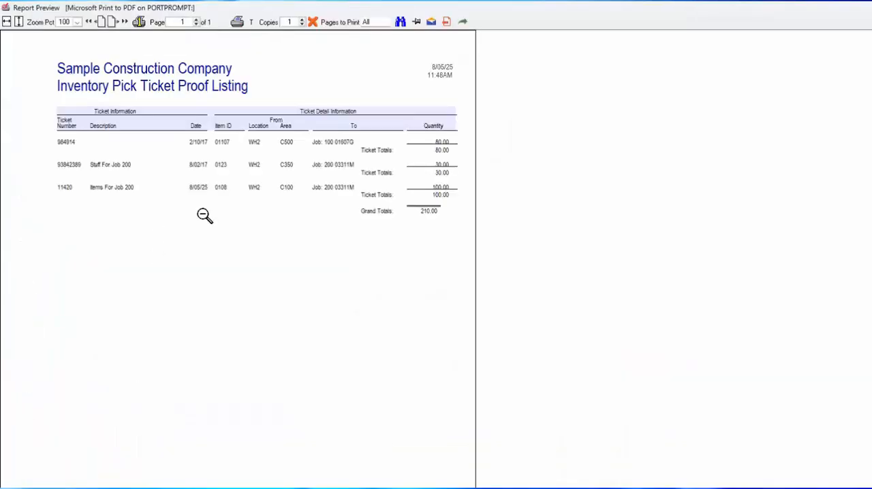
pyautogui.click(312, 22)
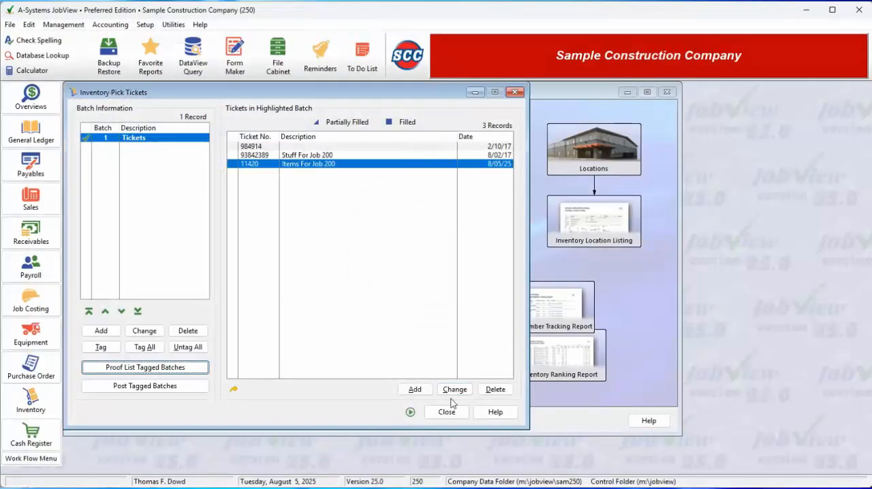
# Run the posting of the tagged Tickets batch without a backup, for fiscal period 21 with effective date 08/05/25.
pyautogui.click(139, 387)
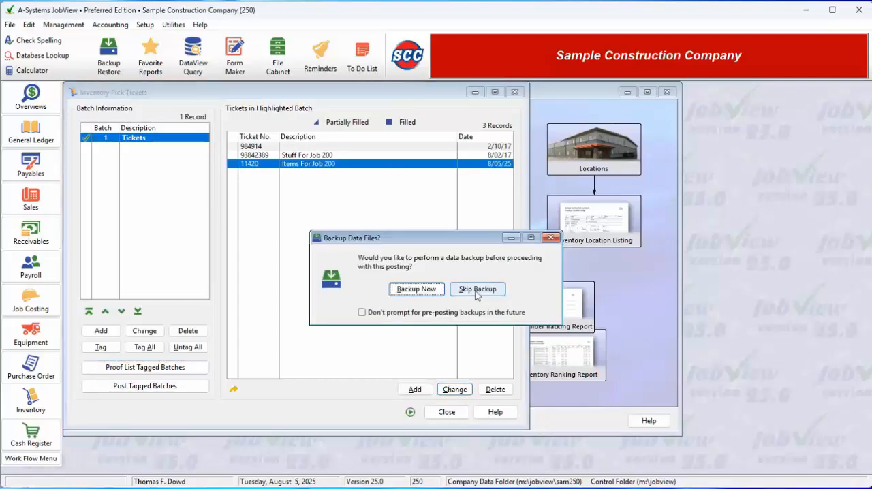
pyautogui.click(477, 290)
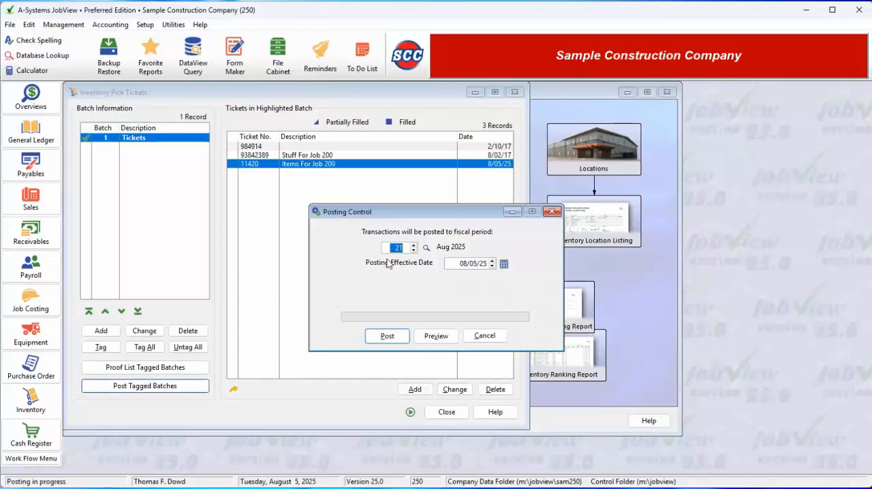
pyautogui.click(381, 335)
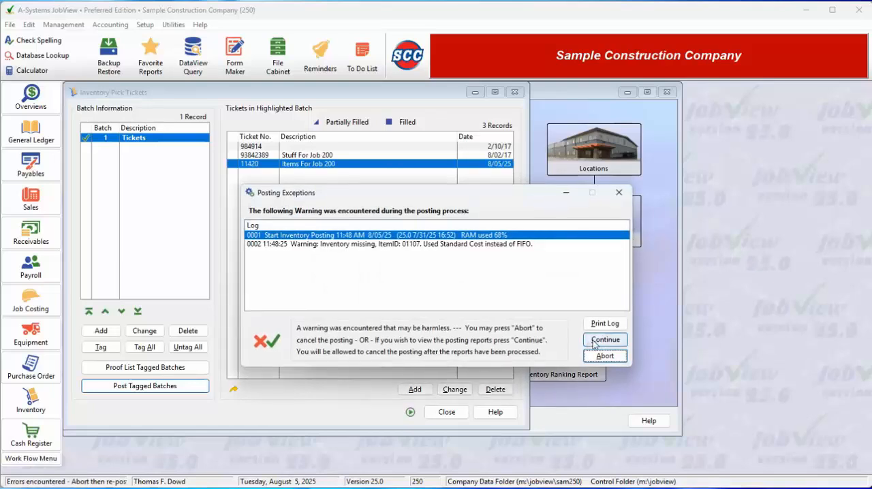
# Continue past the posting exceptions to preview the Inventory Detail Posting Report, close it, and undo the posting.
pyautogui.click(601, 339)
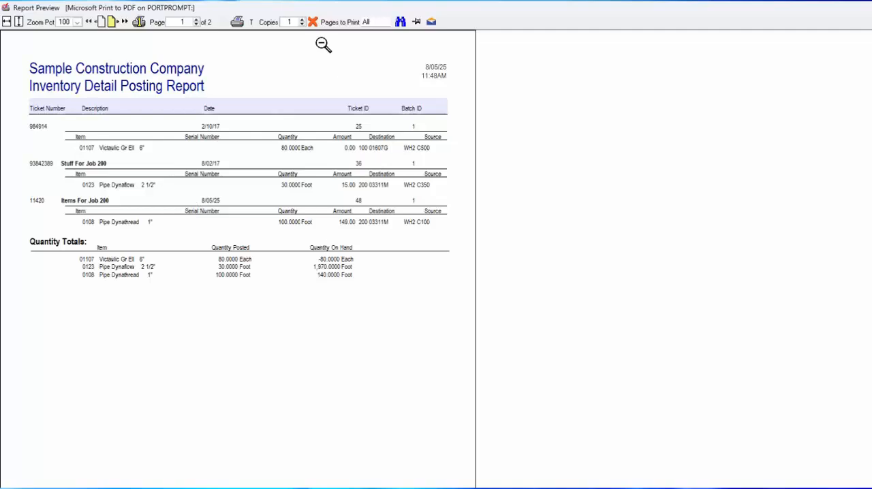
pyautogui.click(313, 22)
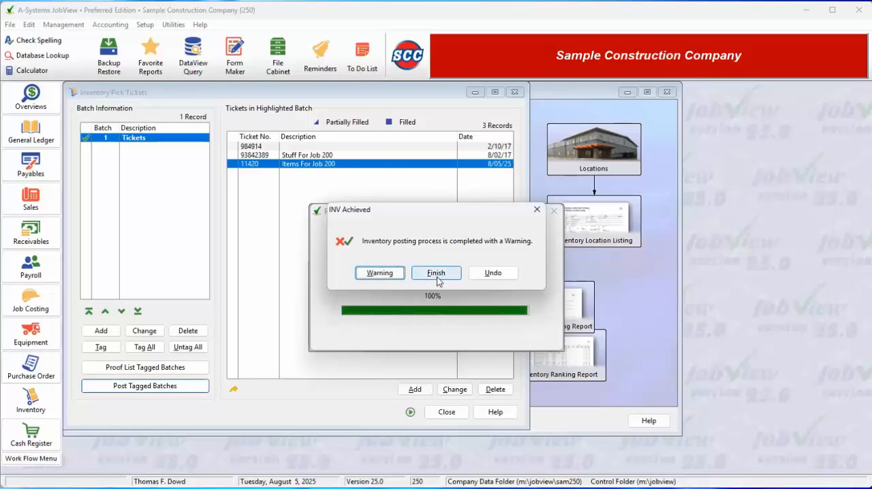
pyautogui.click(491, 274)
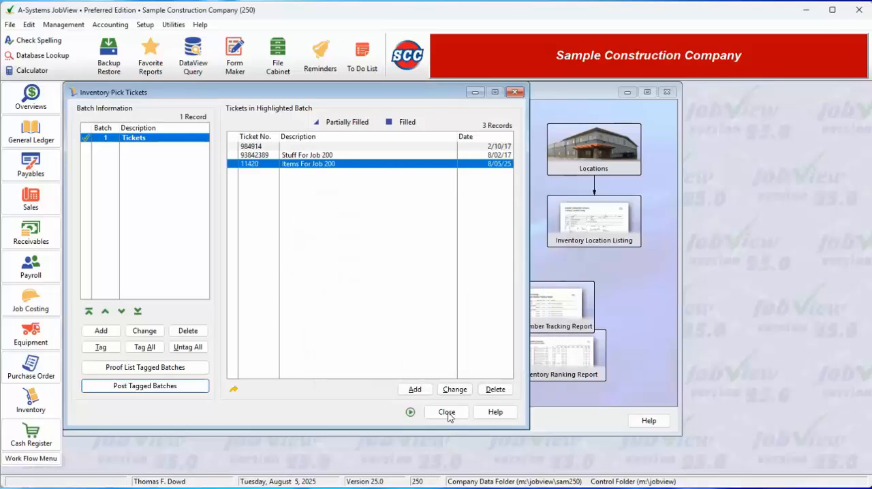
# Leave the pick tickets and look up item 0108, Pipe Dynathread 1", in the item price file to check its availability.
pyautogui.press('Return')
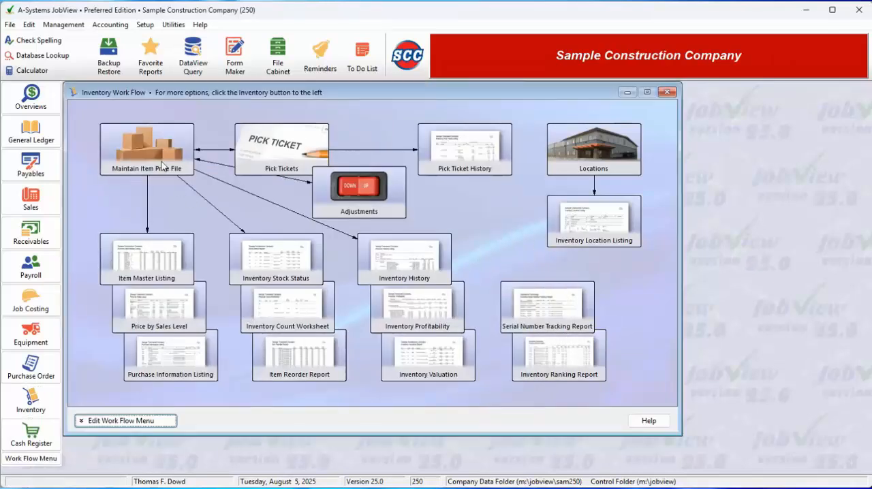
pyautogui.click(146, 177)
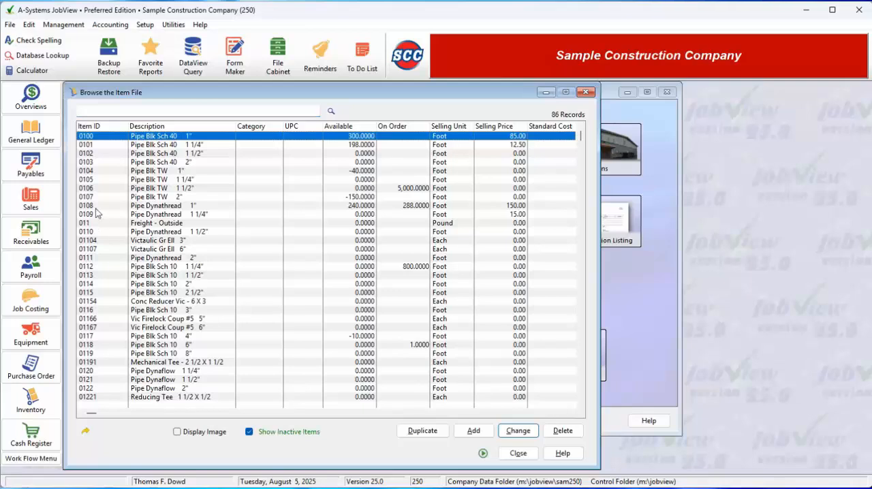
pyautogui.click(93, 205)
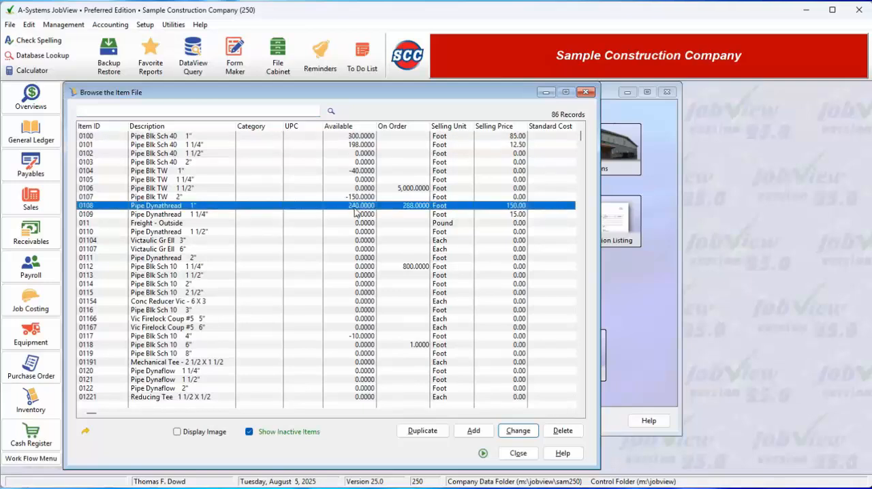